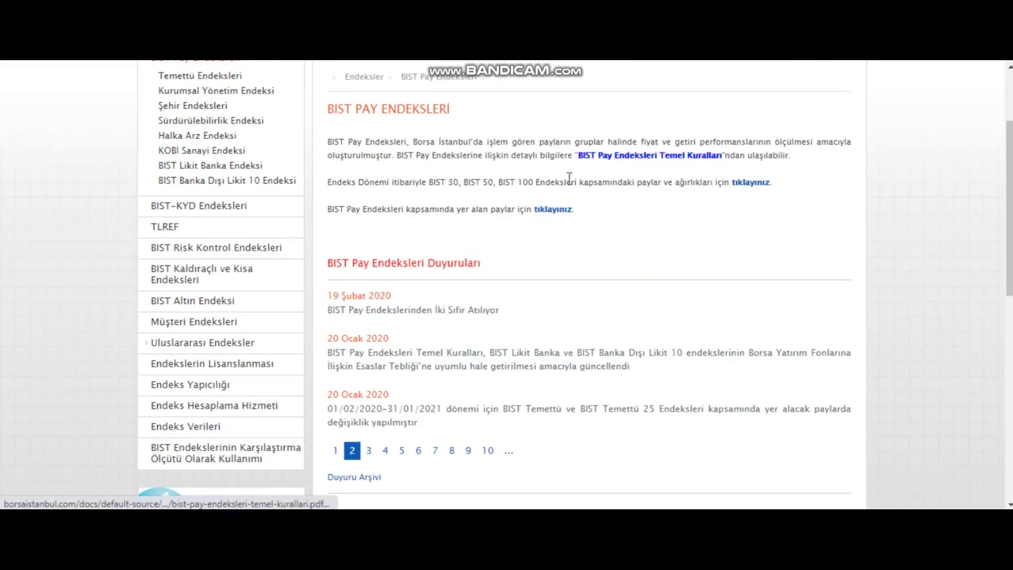
- Download and open the spreadsheet listing the shares and weights of the BIST 30, BIST 50 and BIST 100 indices
scroll(570, 174, up, 2)
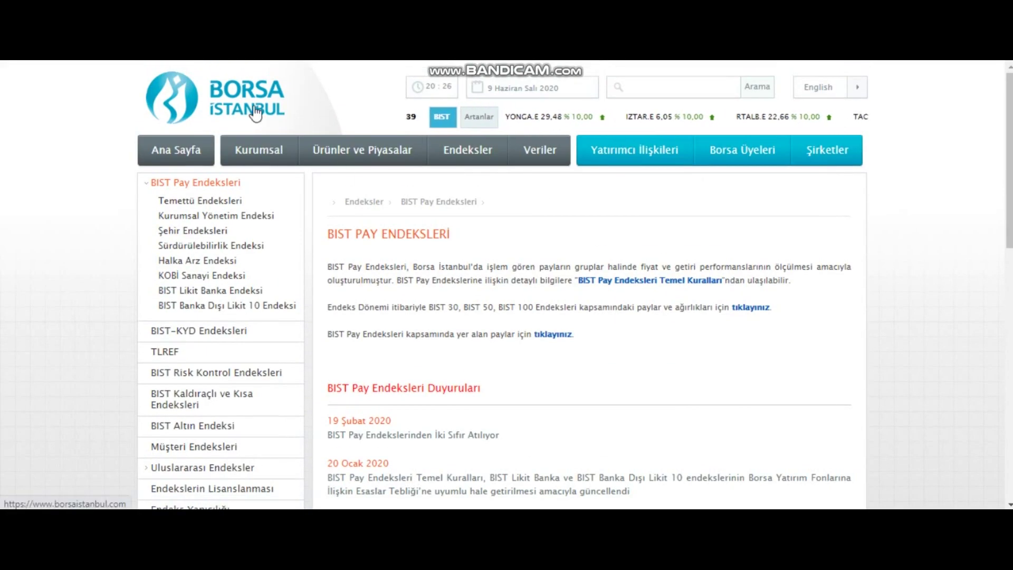
mouse_move(362, 150)
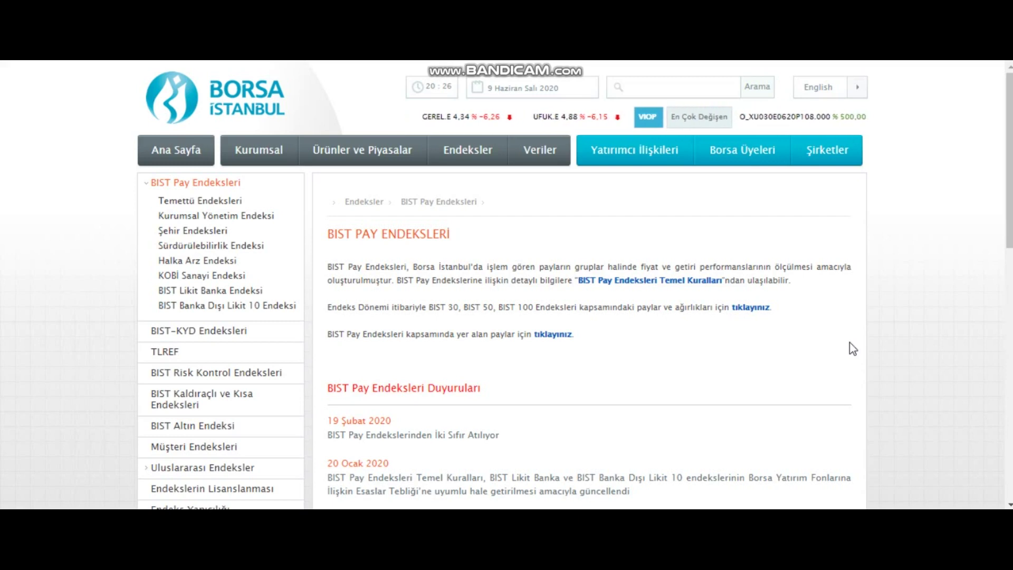
right_click(752, 311)
click(761, 323)
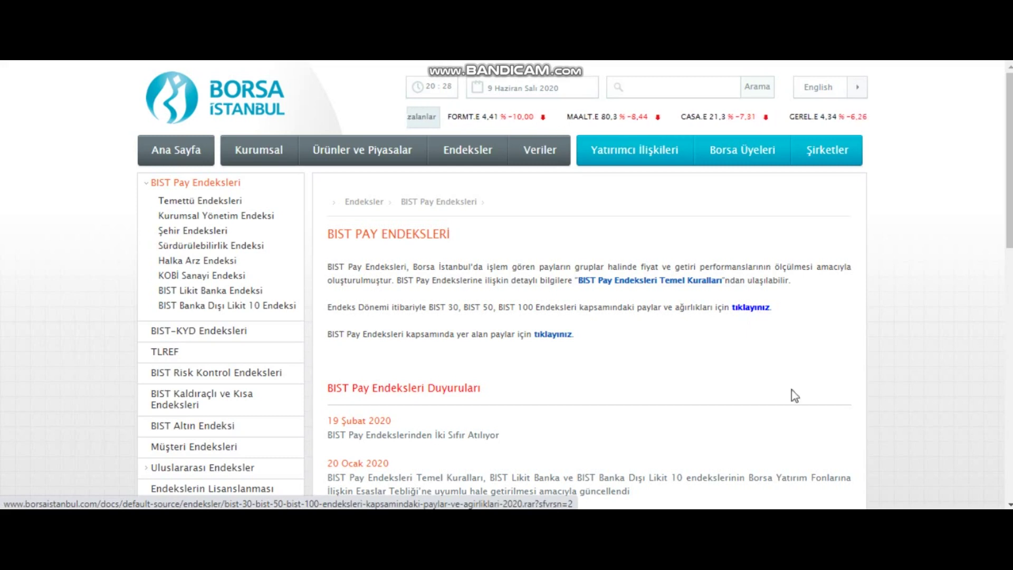
click(886, 462)
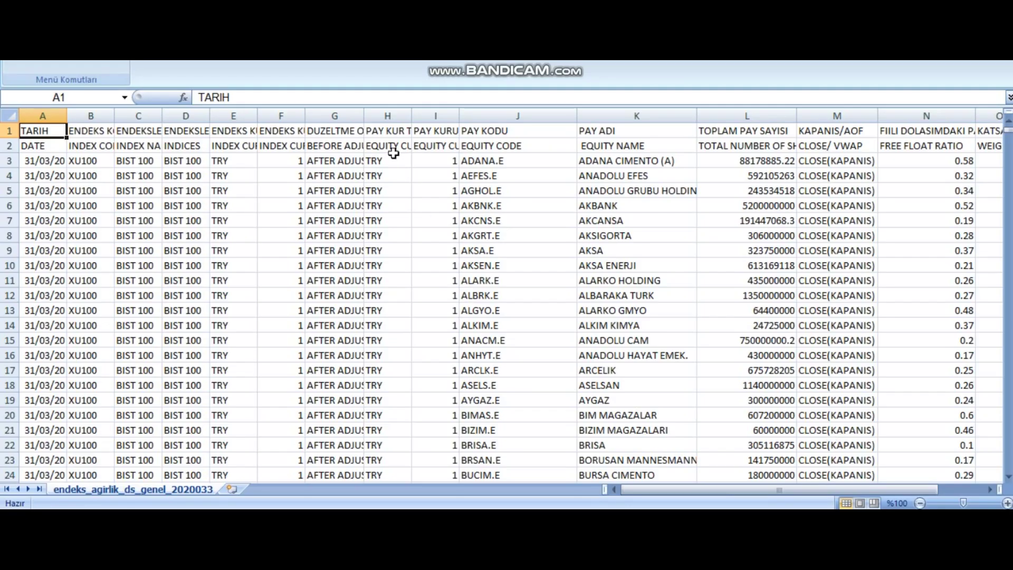
- Hide columns F through H, starting at ENDEKS KURU, and hide the KAPANIS/AOF column M
click(280, 115)
right_click(288, 121)
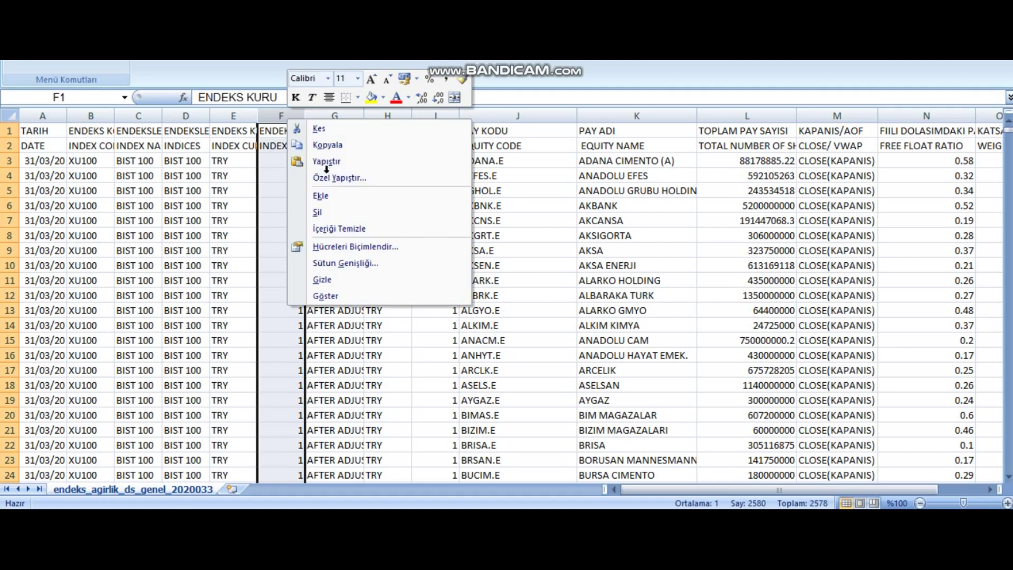
click(348, 278)
click(682, 116)
right_click(692, 119)
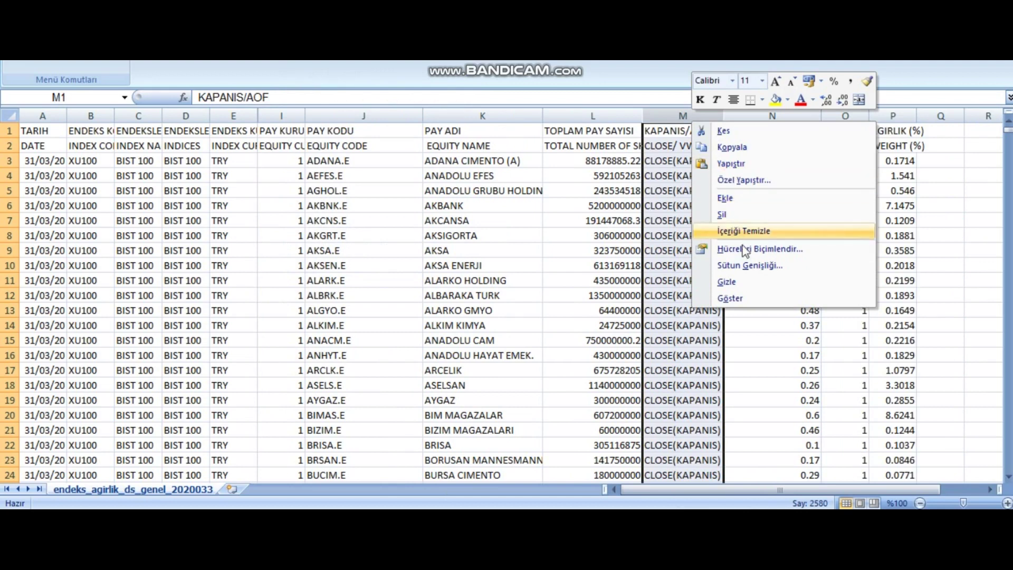
click(745, 285)
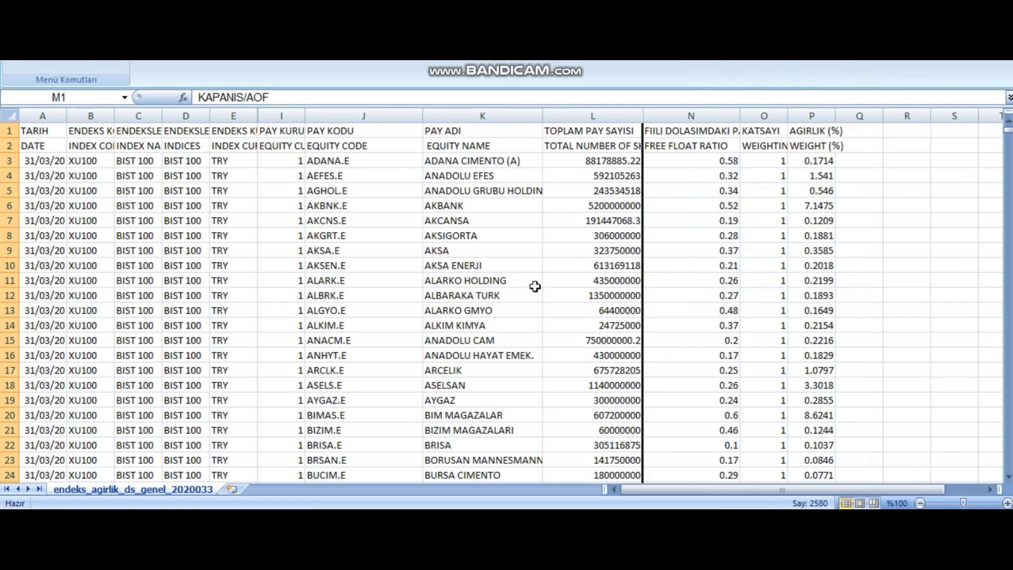
- Widen the free float ratio column N and hide the KATSAYI column O
click(597, 238)
click(721, 232)
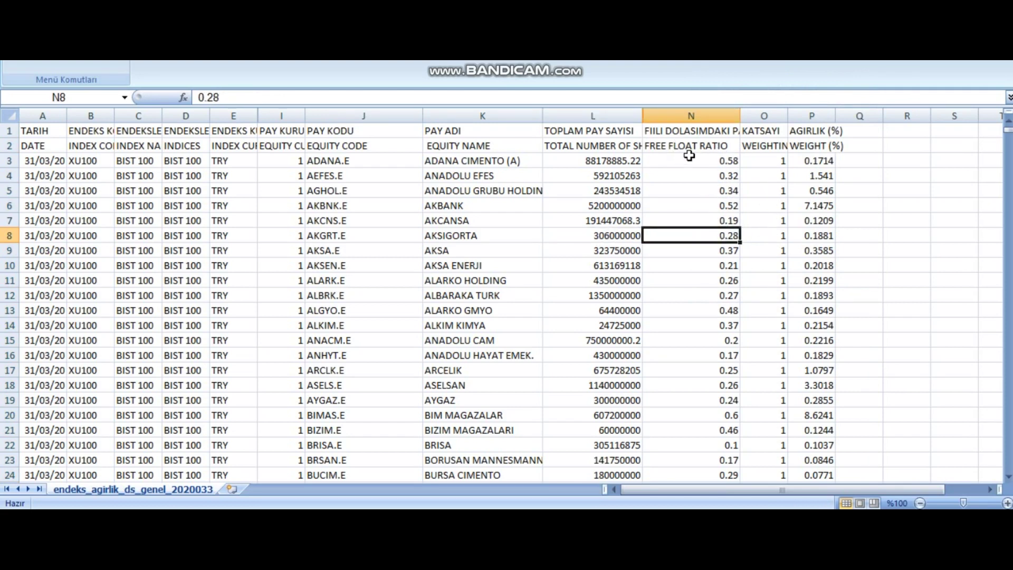
drag(740, 115, 766, 115)
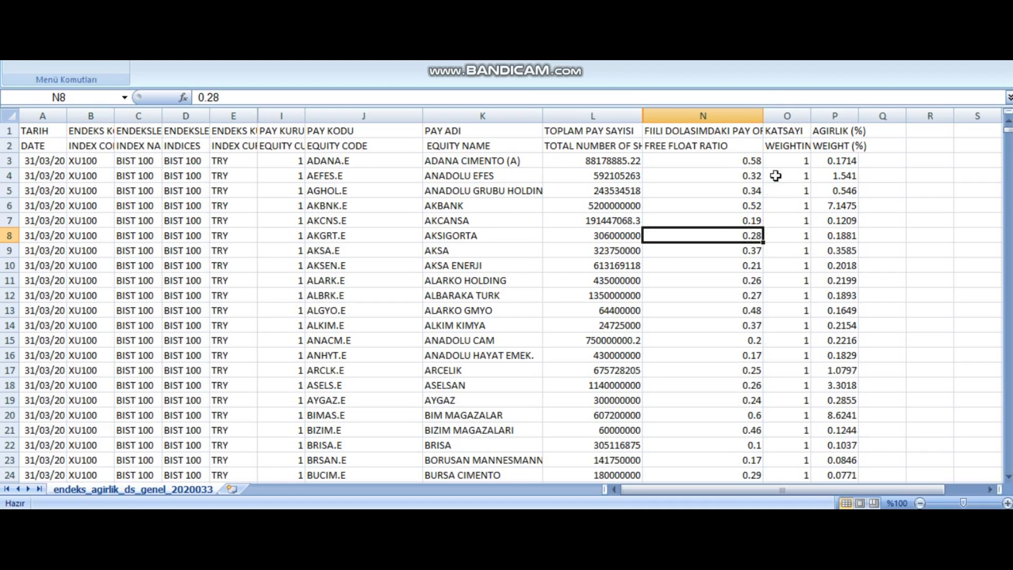
click(786, 114)
right_click(786, 114)
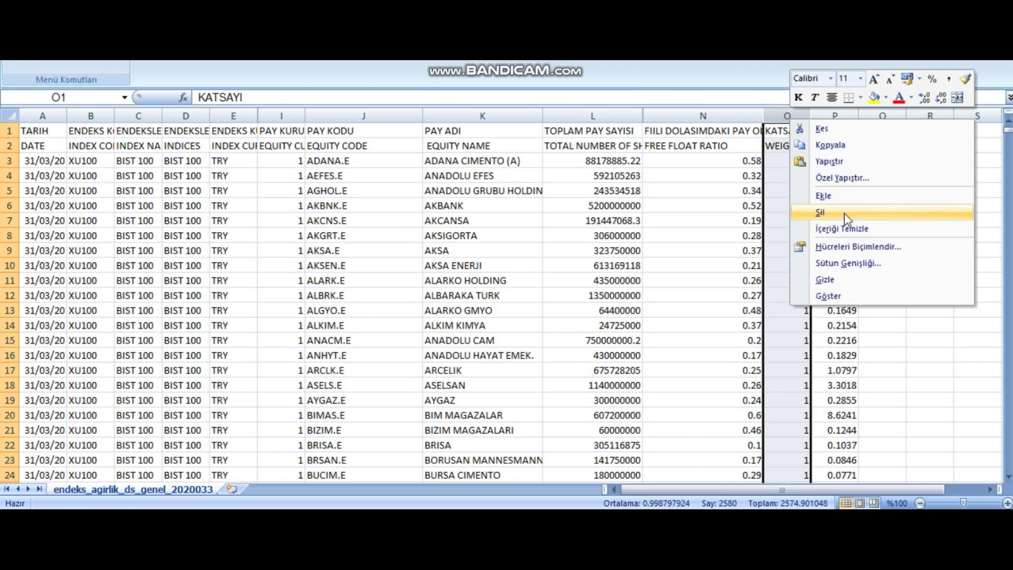
click(824, 279)
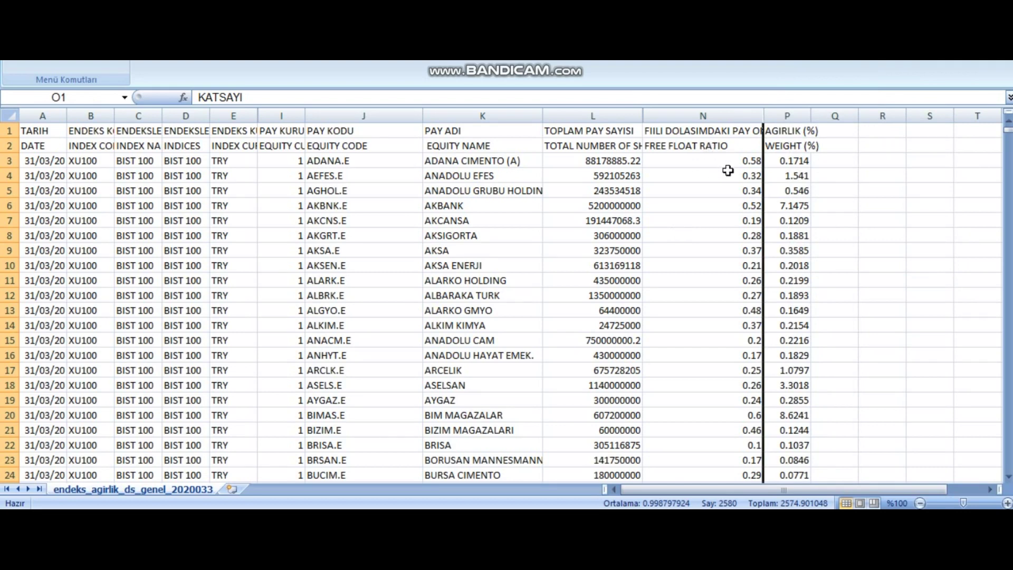
- Examine the free float ratios and weights of the listed BIST 100 and BIST 50 shares, ending back at the first row
scroll(730, 224, down, 3)
scroll(730, 224, down, 20)
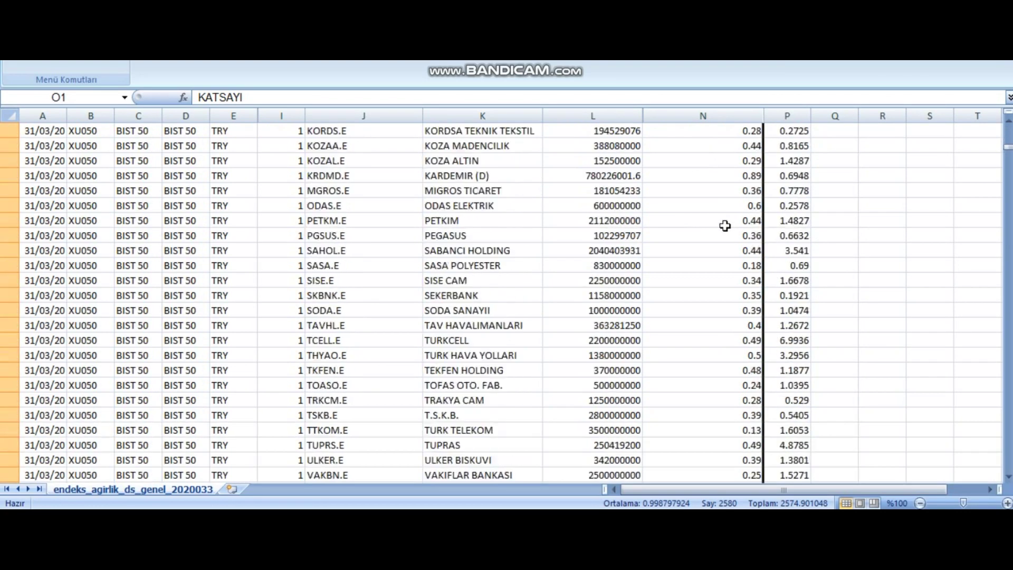
scroll(725, 226, up, 15)
scroll(725, 226, up, 20)
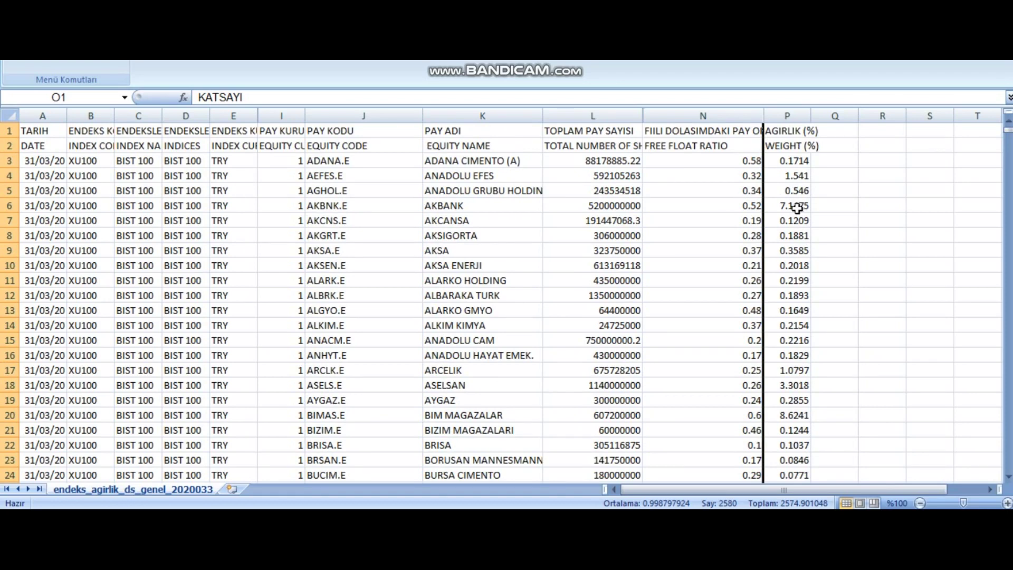
- Switch to the browser with the BIST Pay Endeksleri Temel Kuralları PDF and return to its first page
mouse_move(186, 520)
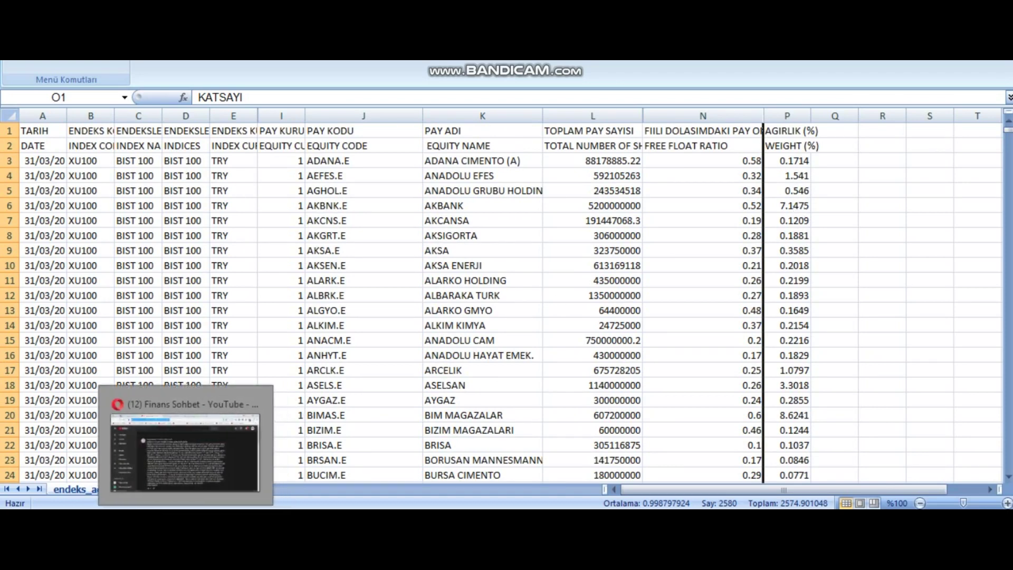
click(233, 491)
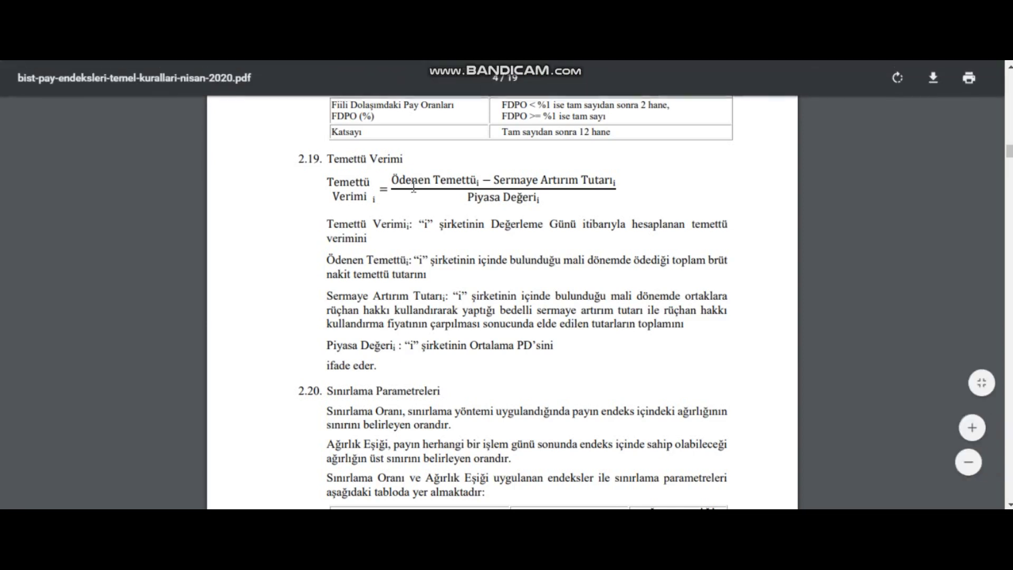
scroll(414, 194, up, 15)
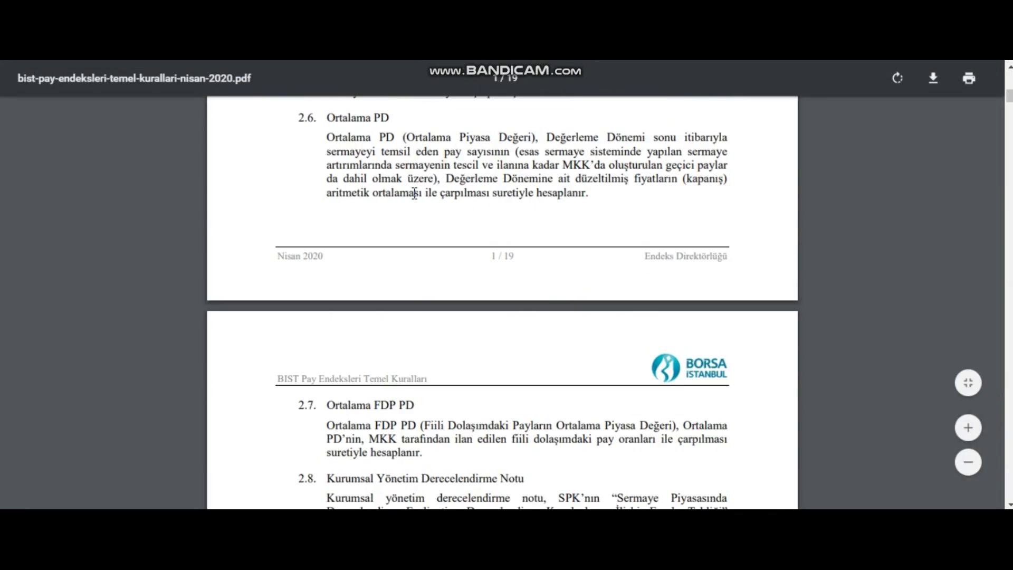
scroll(414, 194, up, 12)
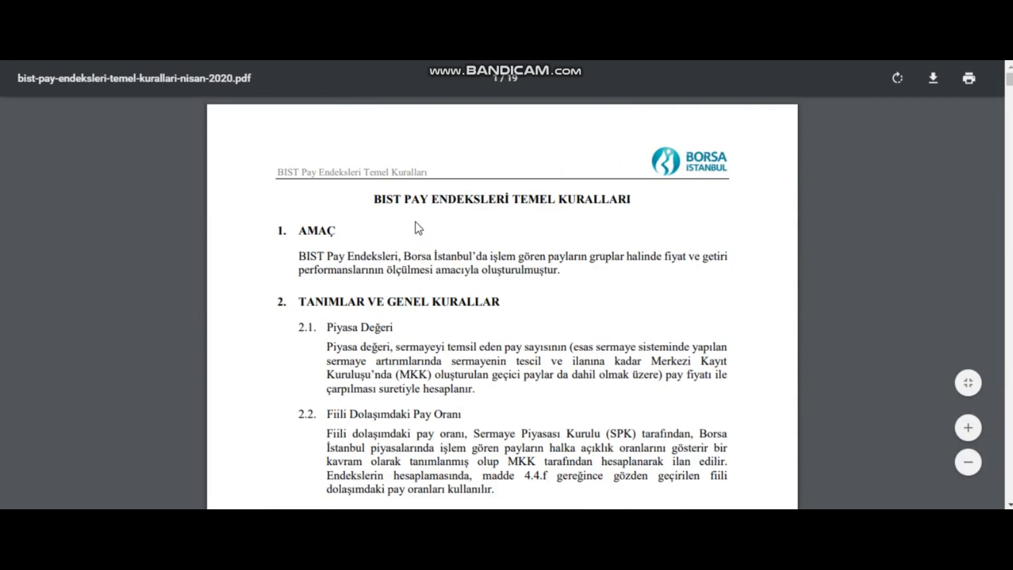
- Read through the rulebook's definitions, calculated indices and adjustment rules up to section 5 on share selection criteria
scroll(418, 228, down, 3)
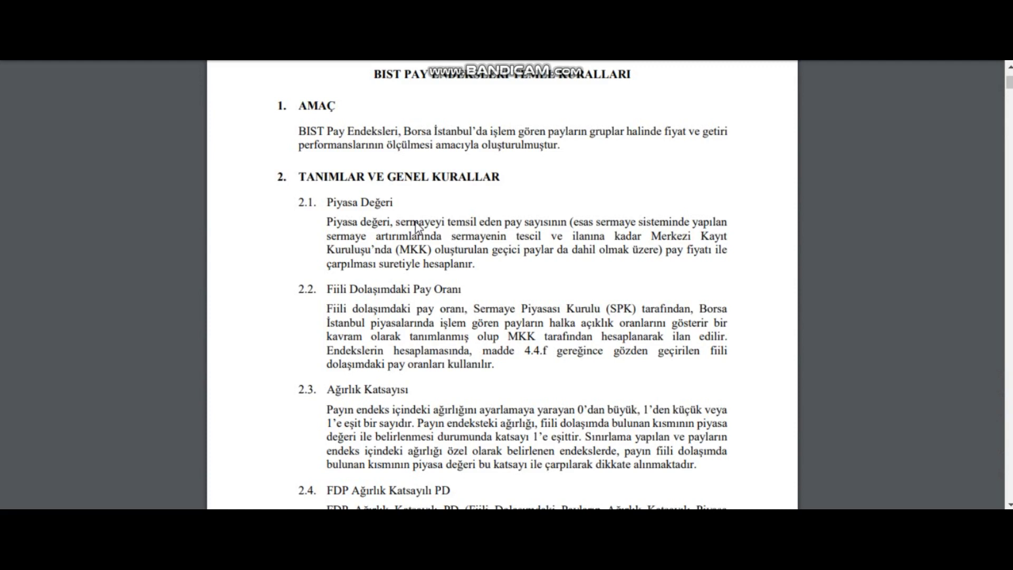
scroll(417, 228, down, 20)
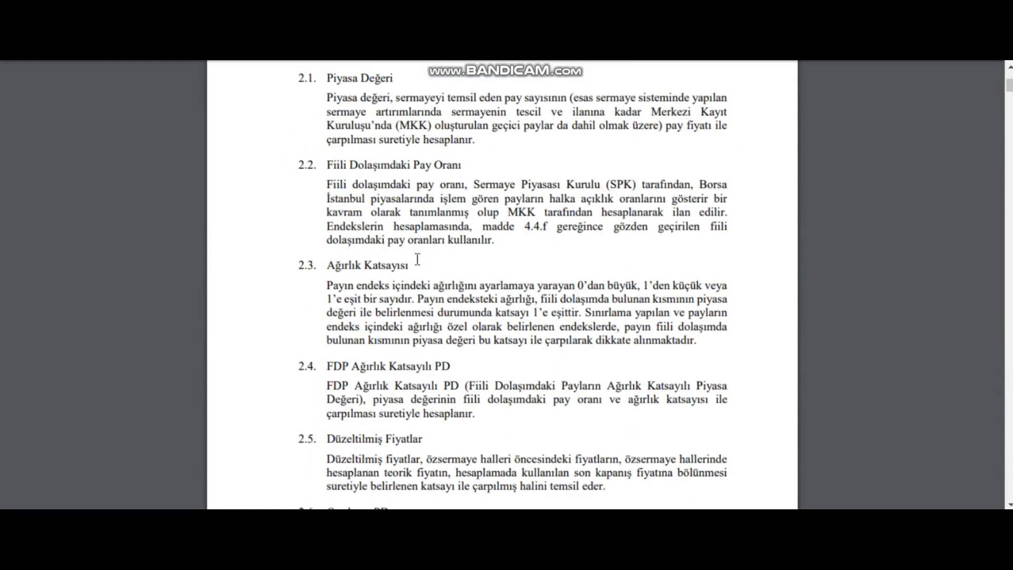
scroll(442, 283, down, 8)
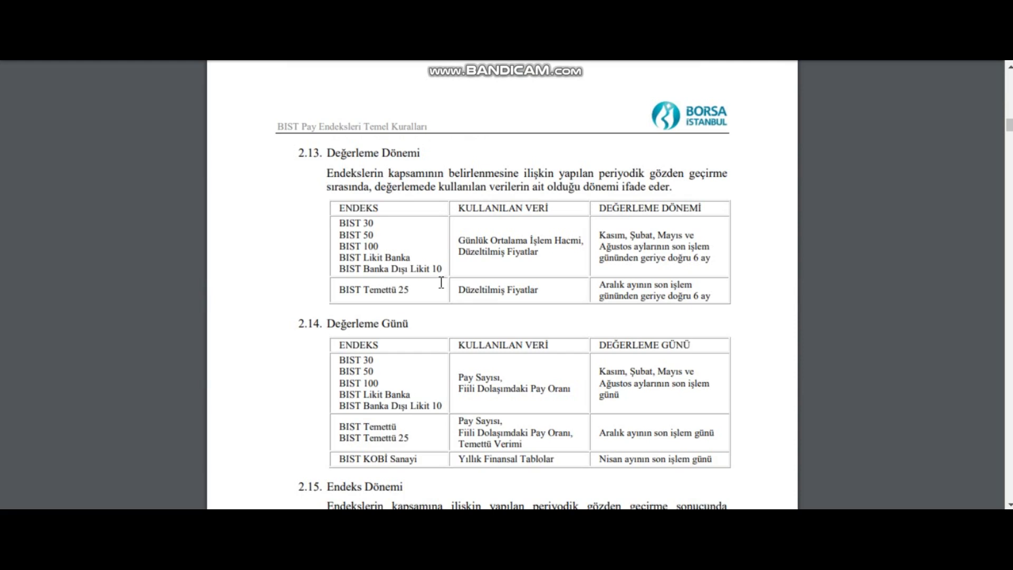
scroll(437, 281, down, 12)
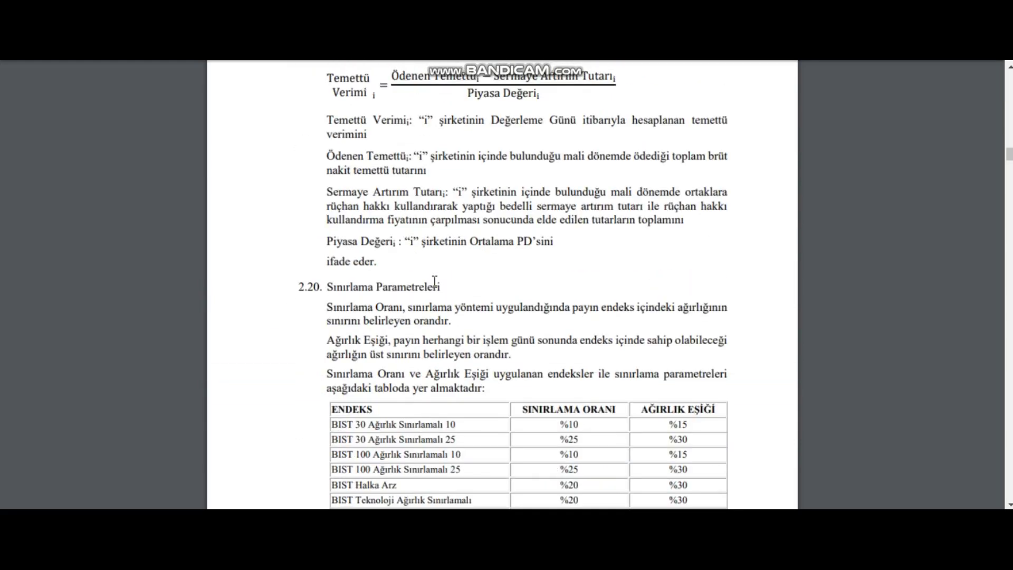
scroll(430, 286, down, 12)
scroll(428, 287, up, 9)
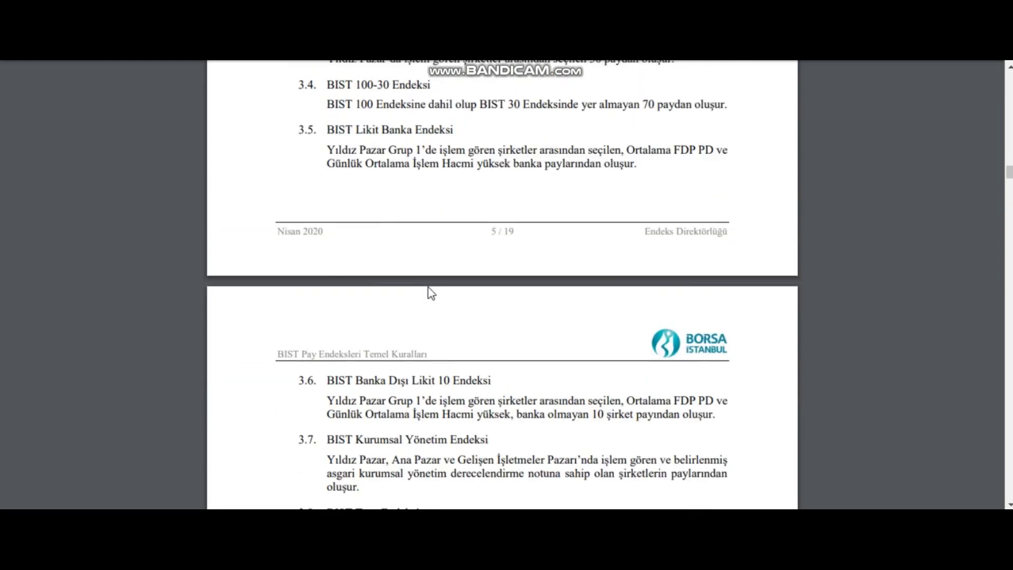
scroll(428, 288, down, 12)
scroll(428, 288, up, 8)
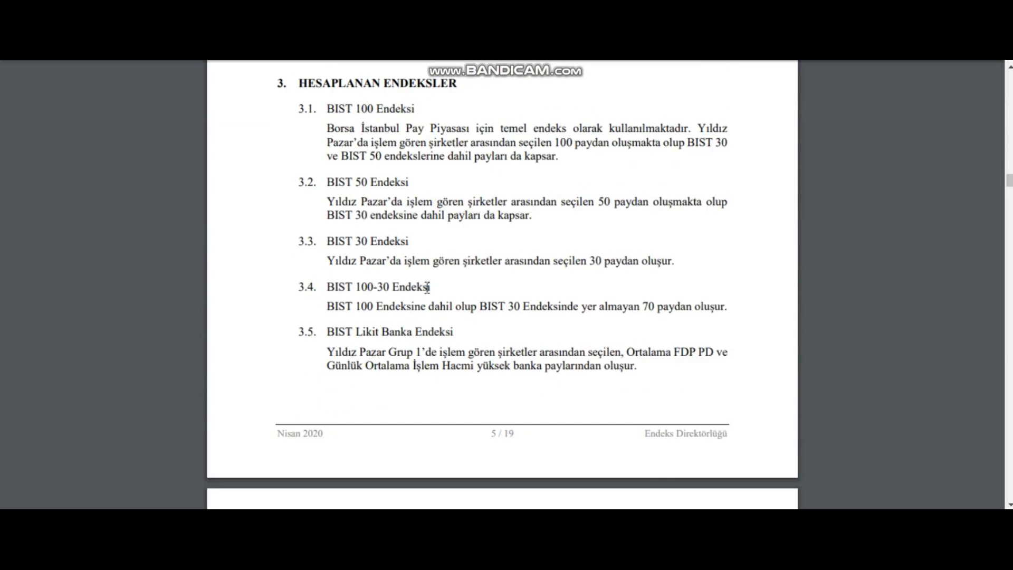
scroll(427, 286, down, 10)
scroll(427, 286, down, 20)
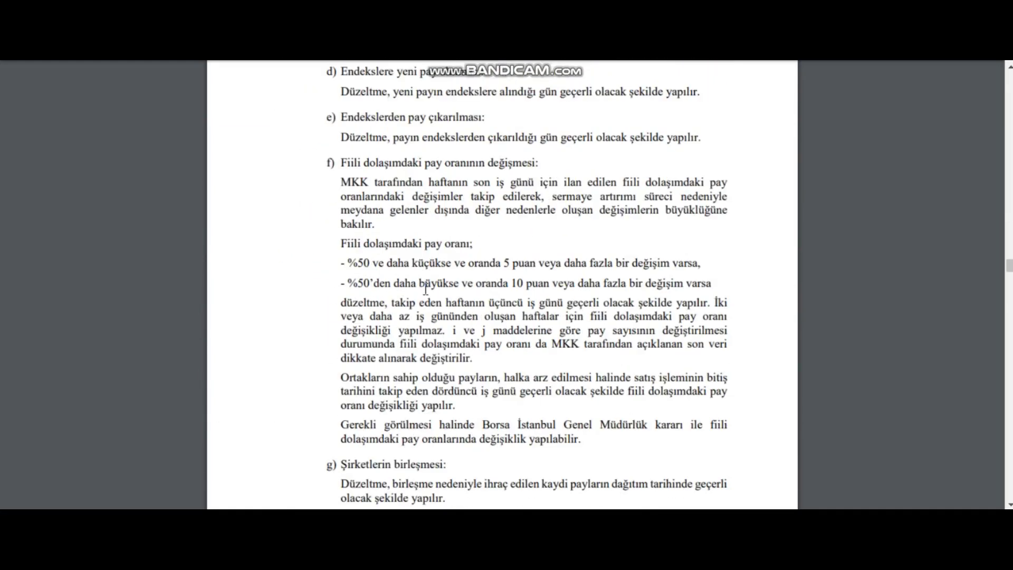
scroll(425, 288, down, 20)
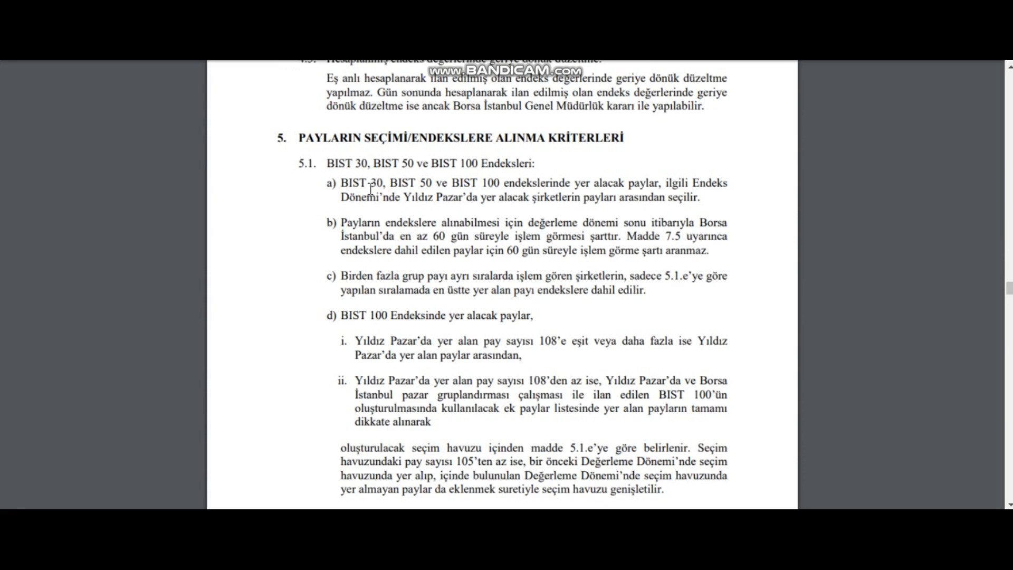
- Highlight the Yıldız Pazar condition for share eligibility in clause 5.1.a, and clear the highlight after reading
drag(401, 197, 609, 199)
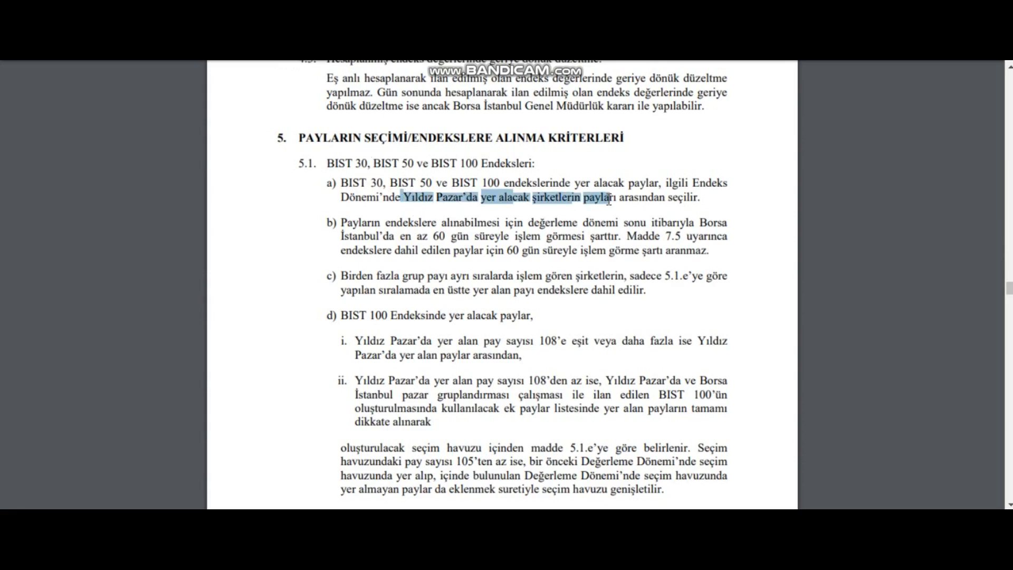
click(514, 193)
drag(402, 197, 589, 193)
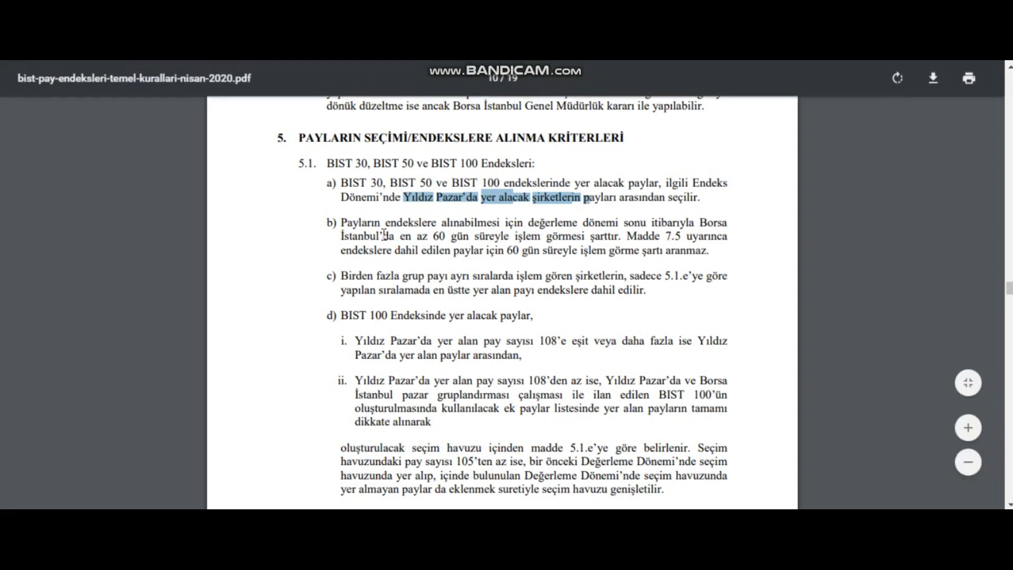
click(407, 260)
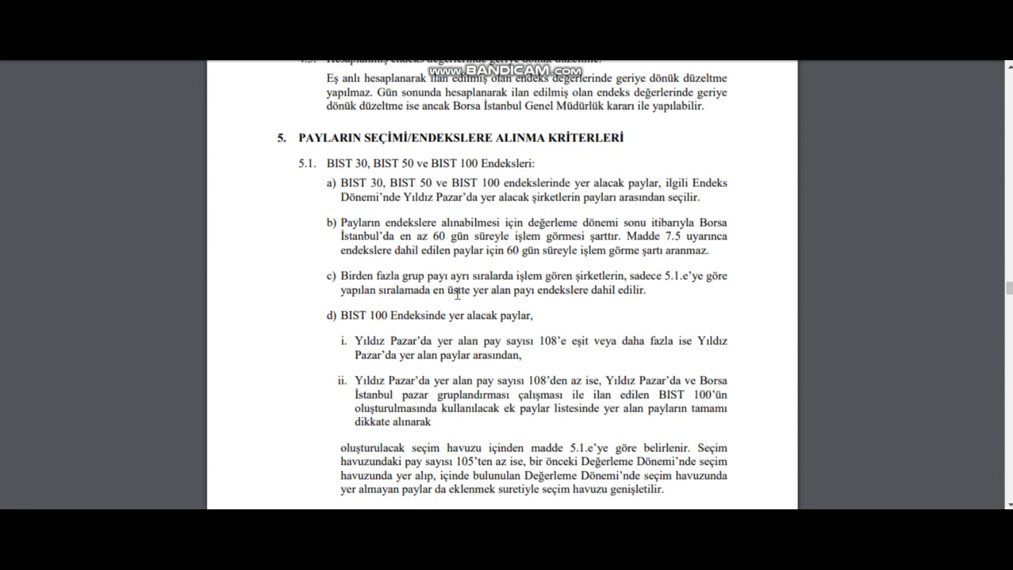
- Read the rest of section 5.1 up to clause e on how shares are selected for the indices
scroll(407, 306, down, 10)
scroll(406, 306, down, 2)
scroll(406, 306, up, 13)
scroll(406, 306, down, 12)
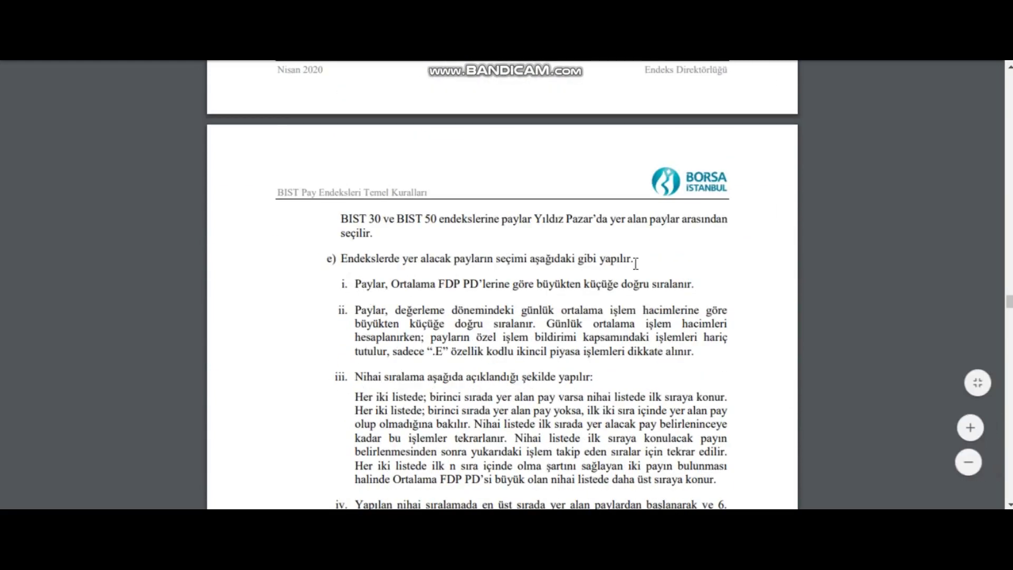
scroll(607, 274, down, 5)
scroll(578, 289, up, 2)
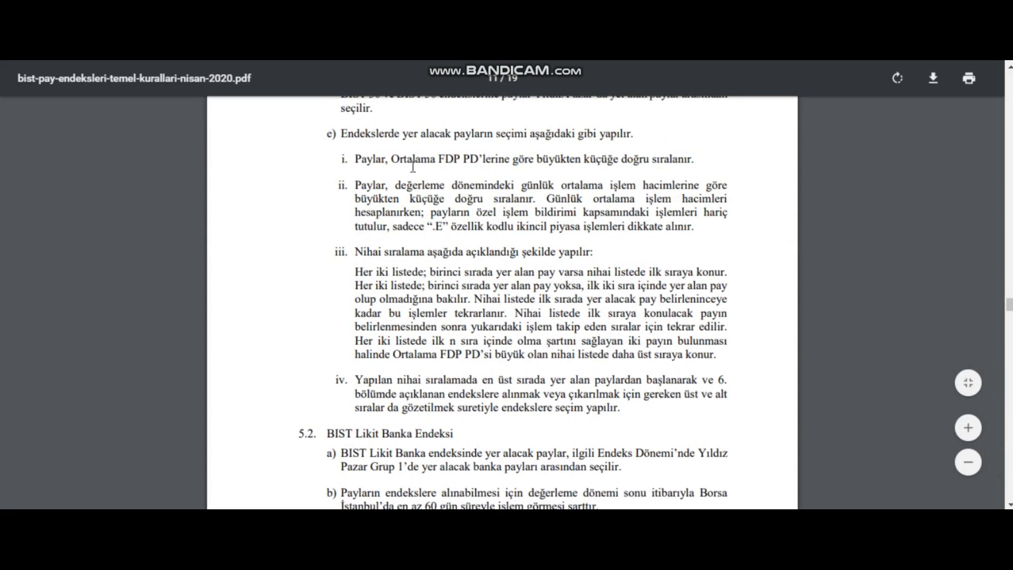
- Highlight the Ortalama FDP PD ranking rule in clause 5.1.e.i, check the preceding clauses and clear the highlight
drag(395, 158, 666, 153)
click(460, 158)
click(690, 156)
drag(440, 158, 601, 159)
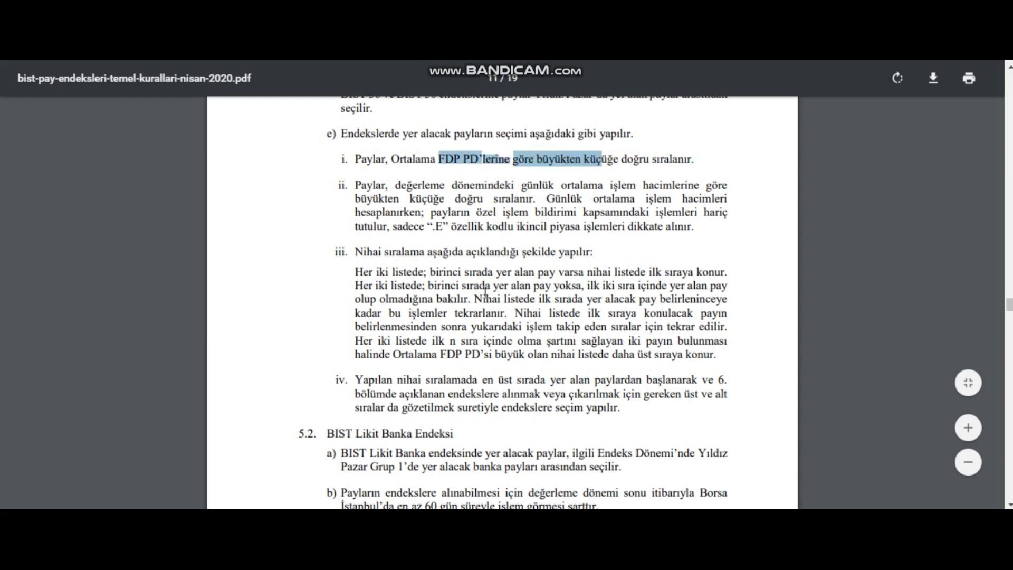
scroll(485, 289, up, 10)
scroll(478, 299, down, 10)
click(433, 196)
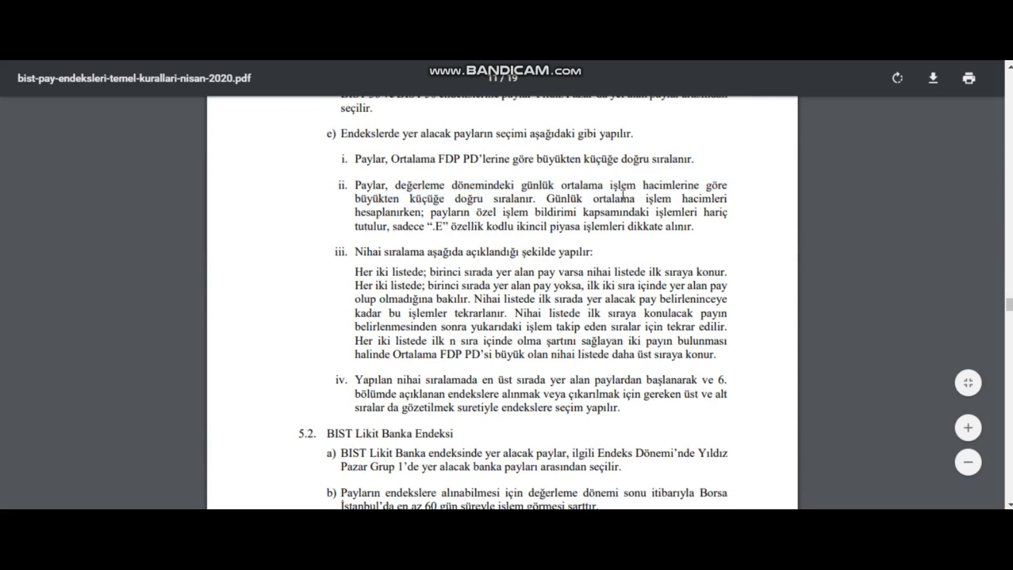
- Highlight parts of clause 5.1.e.ii on excluding özel işlem bildirimi trades from the average volume, clearing each selection
drag(379, 206, 428, 224)
click(457, 209)
drag(428, 217, 492, 230)
click(579, 224)
drag(436, 213, 476, 224)
click(451, 237)
- Highlight the first sentence of the final ranking rule in clause 5.1.e.iii, about the share ranked first in both lists
drag(354, 271, 607, 273)
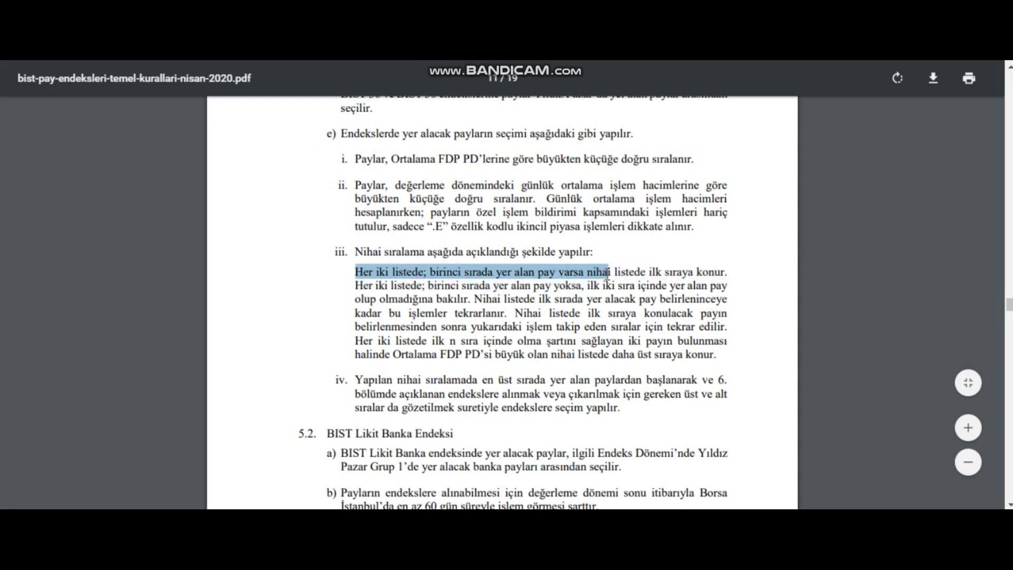
click(607, 273)
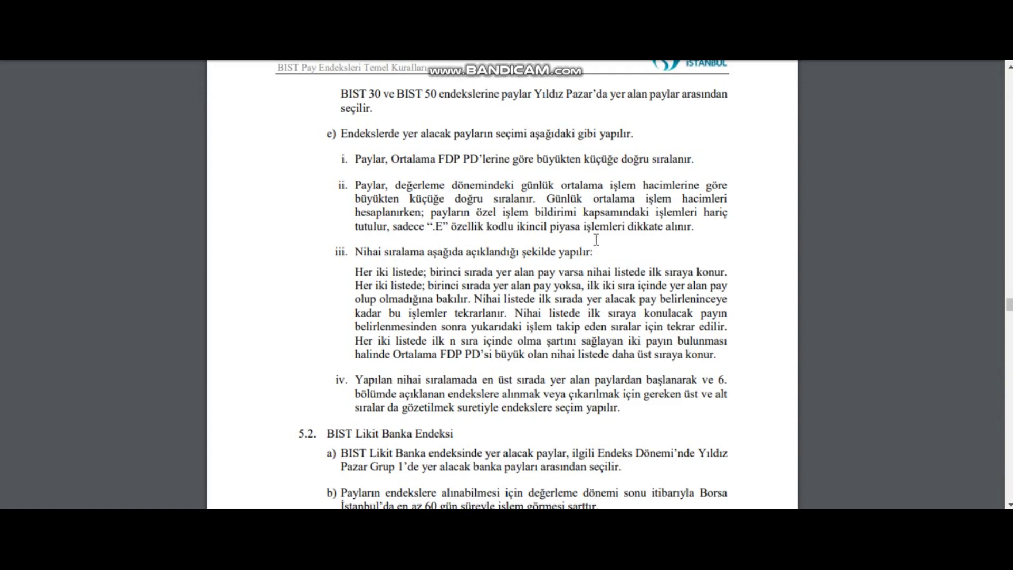
drag(353, 274, 724, 273)
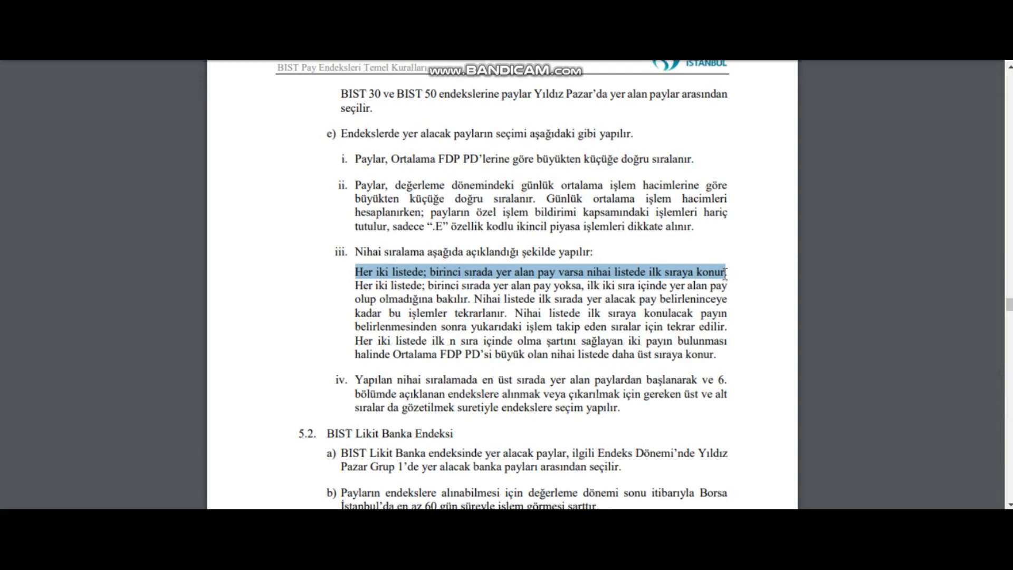